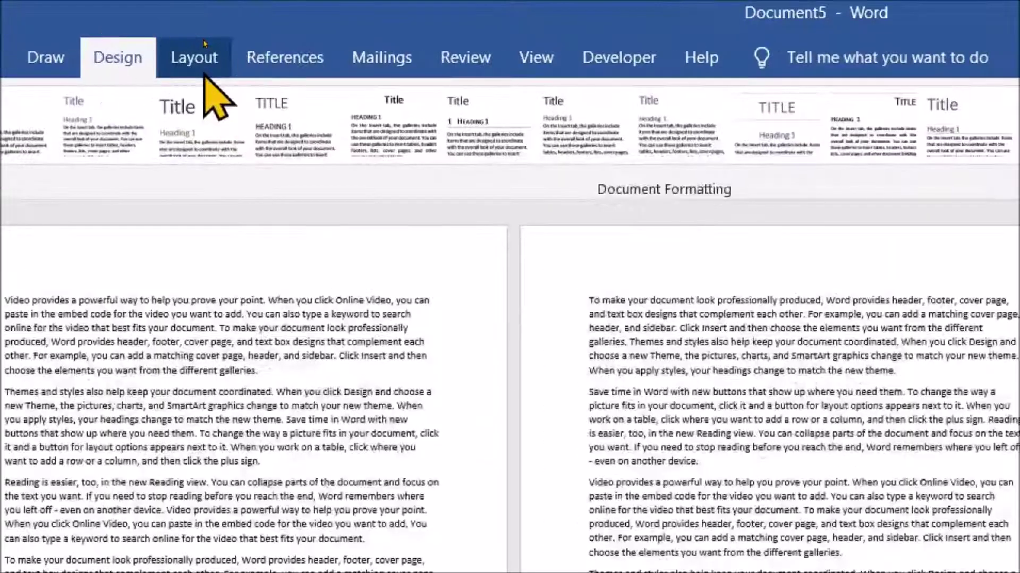
Insert a Next Page section break after page 1 and delete the blank lines atop page 2.
left_click(203, 44)
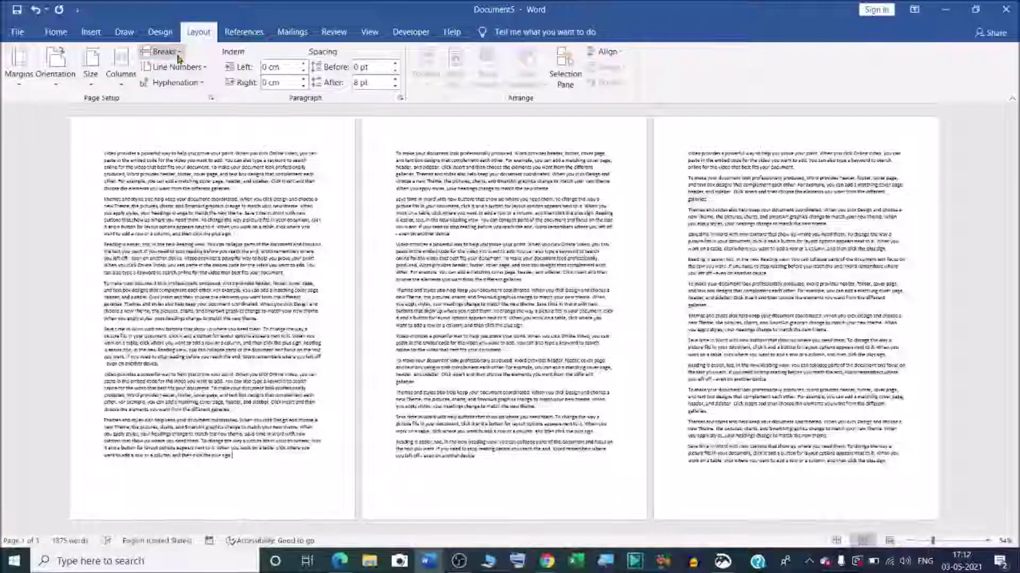
left_click(179, 58)
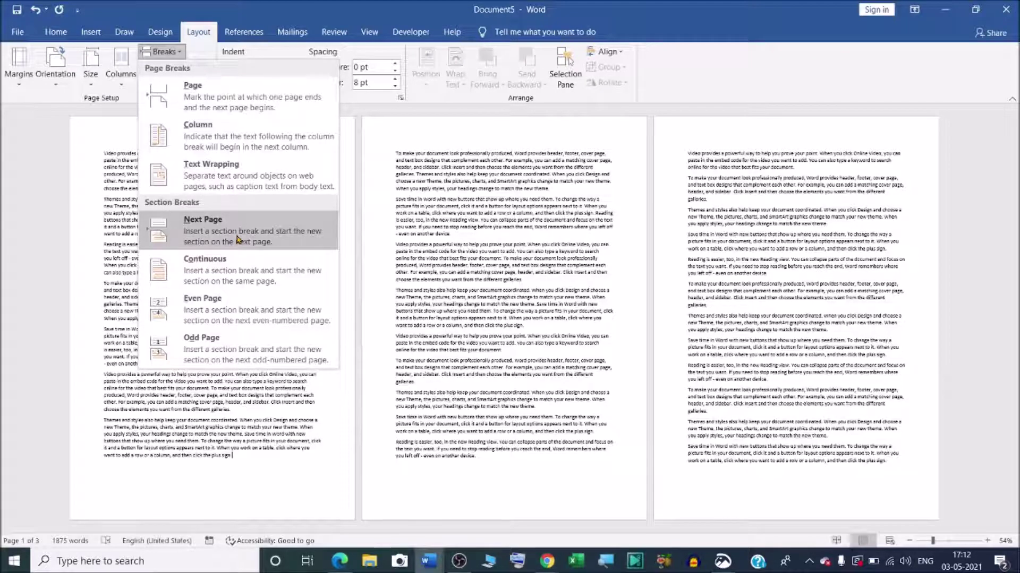
left_click(238, 240)
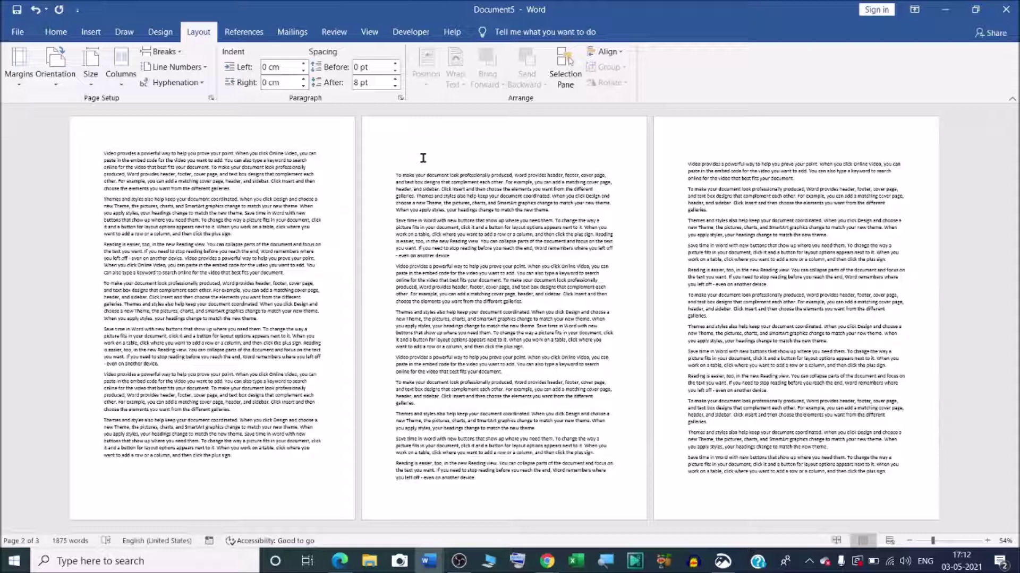
key("Delete")
key("Delete")
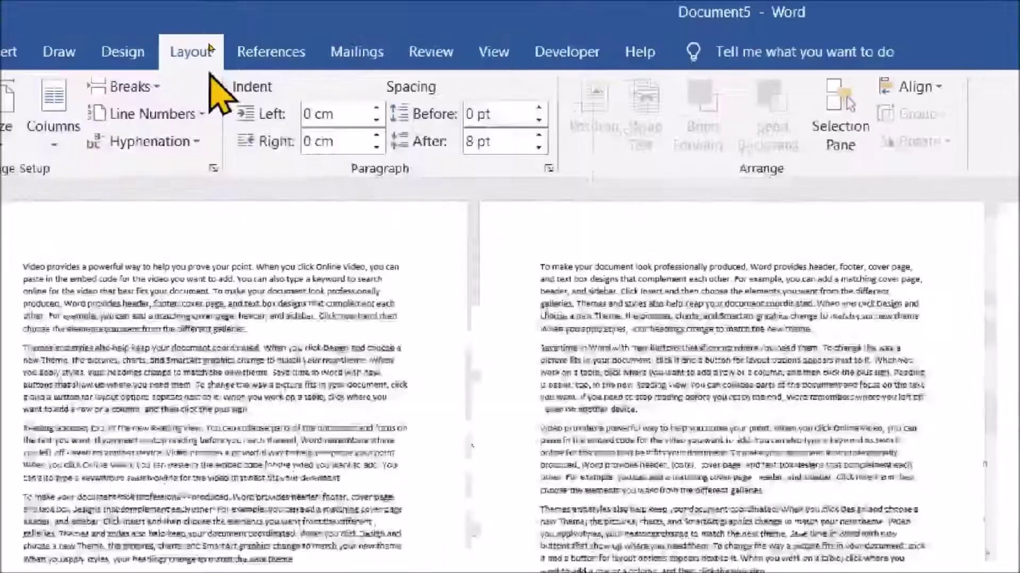
Add a Next Page section break after page 2 and remove the empty line atop page 3.
left_click(207, 39)
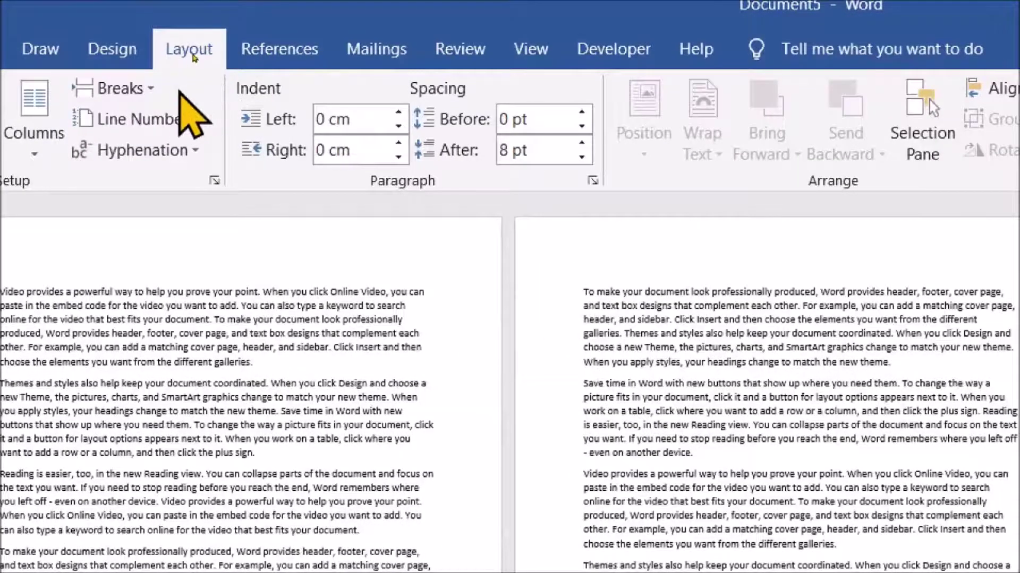
left_click(143, 96)
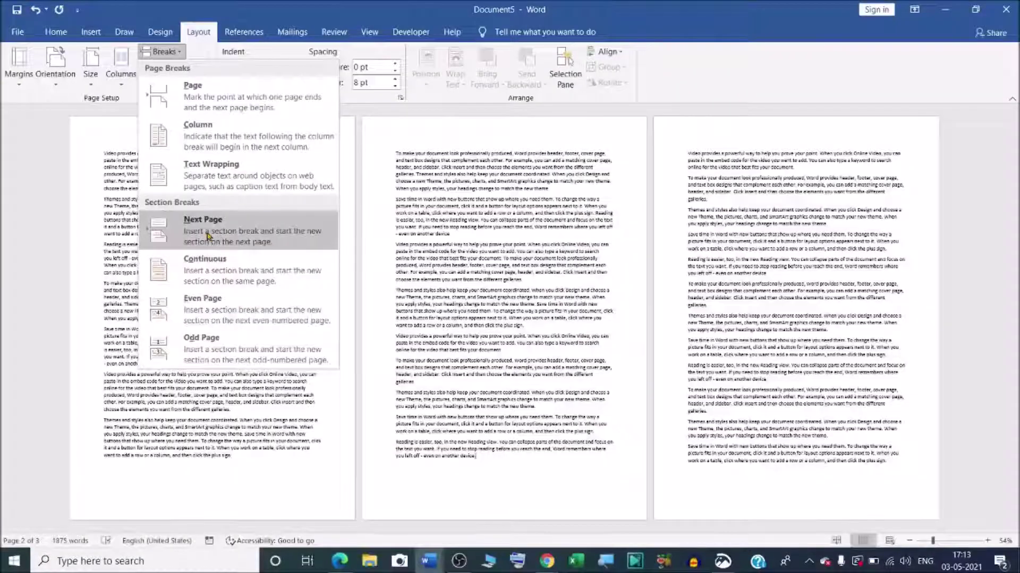
left_click(208, 236)
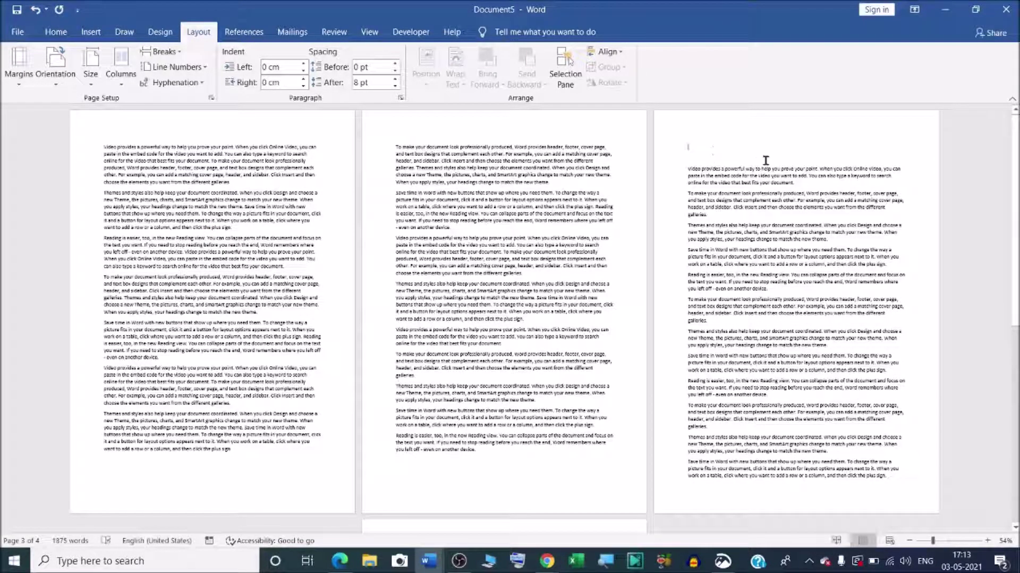
key("BackSpace")
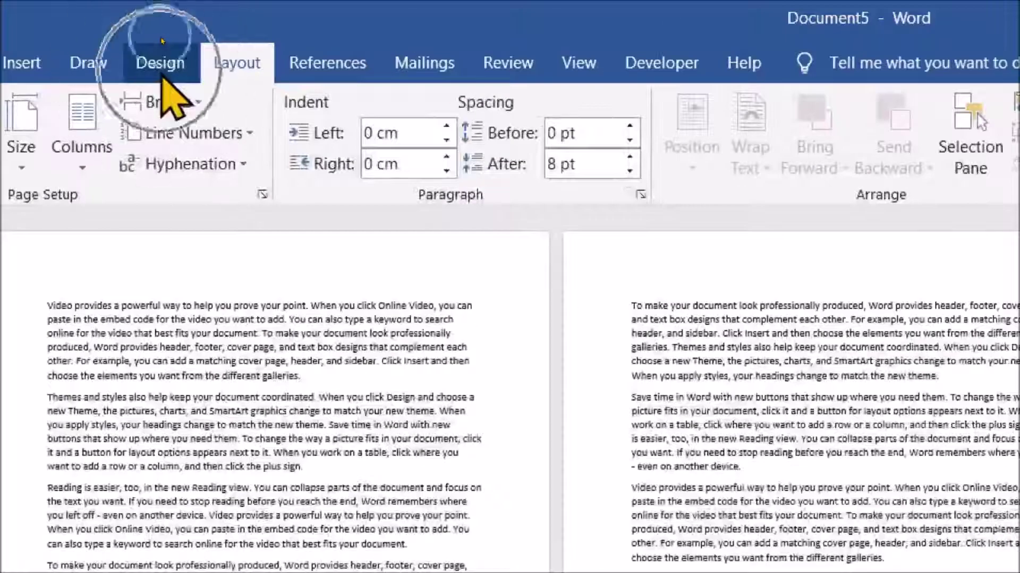
Give page 1 a plain ½ pt Box page border applied to This section only.
left_click(161, 63)
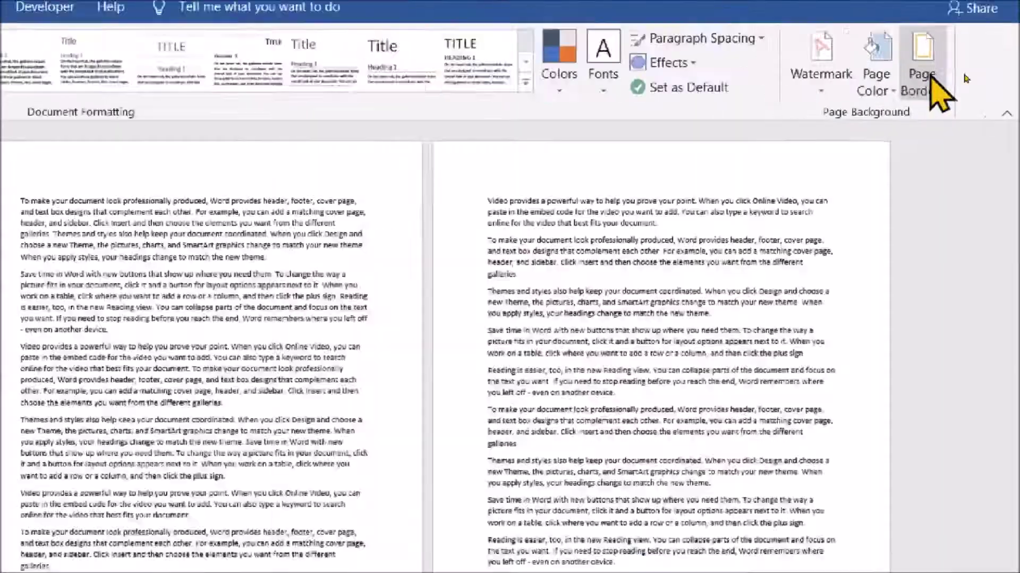
left_click(926, 77)
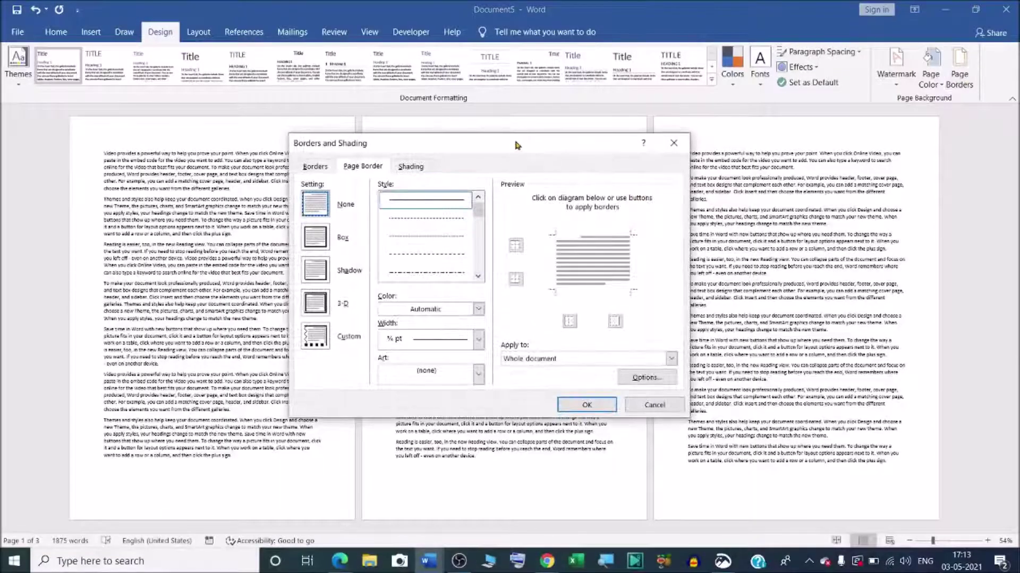
left_click_drag(516, 144, 627, 144)
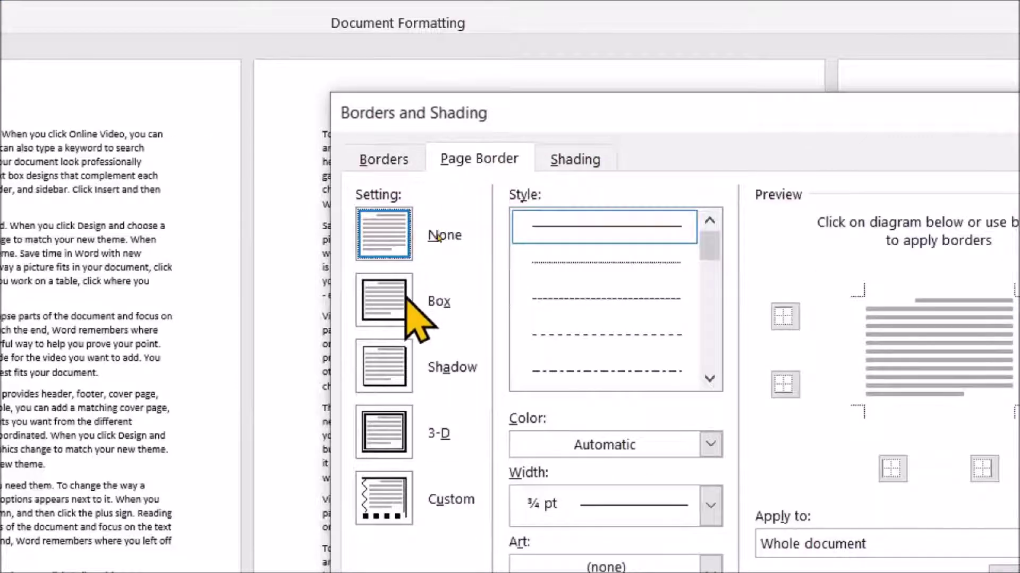
left_click(410, 308)
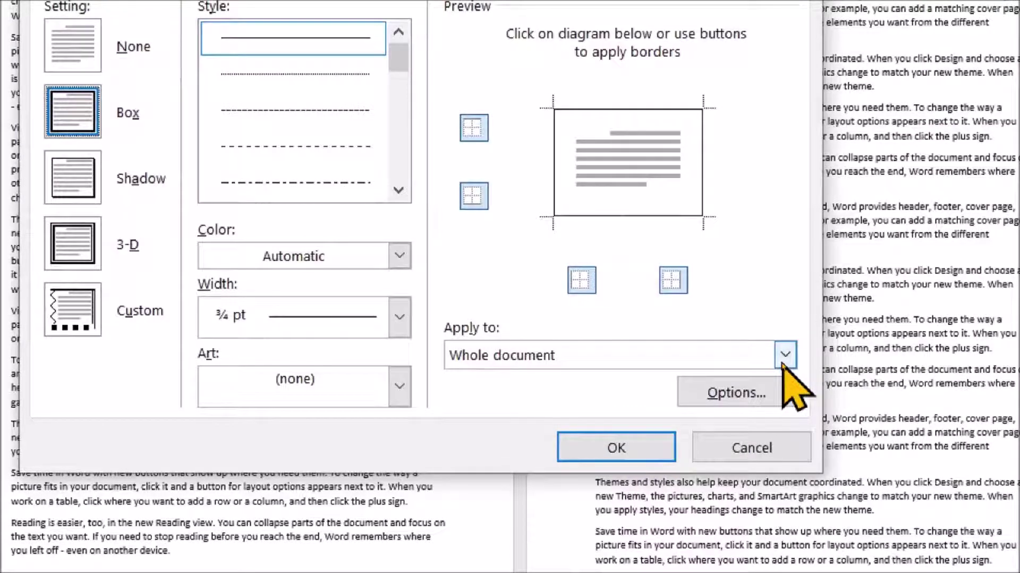
left_click(784, 355)
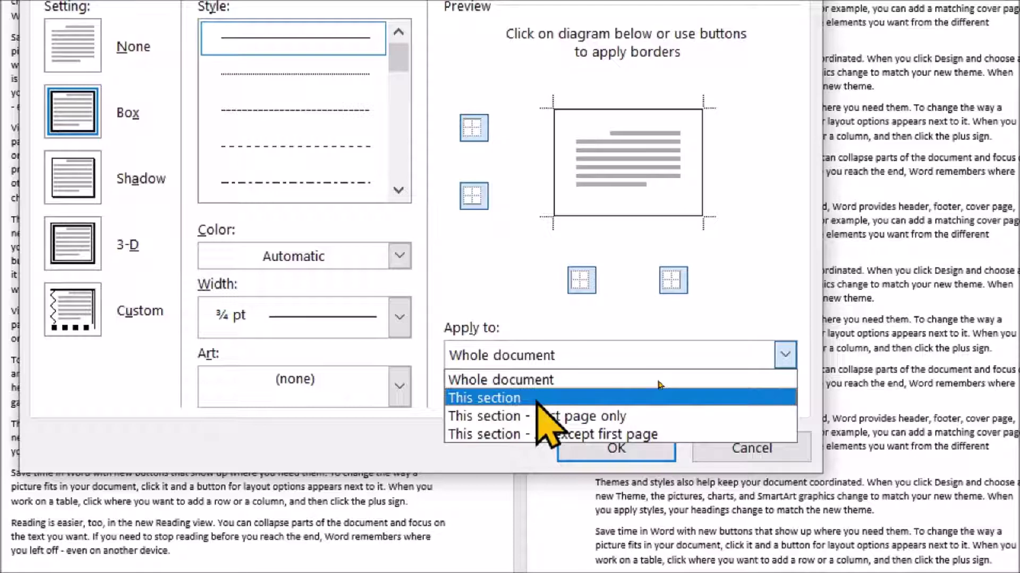
left_click(537, 398)
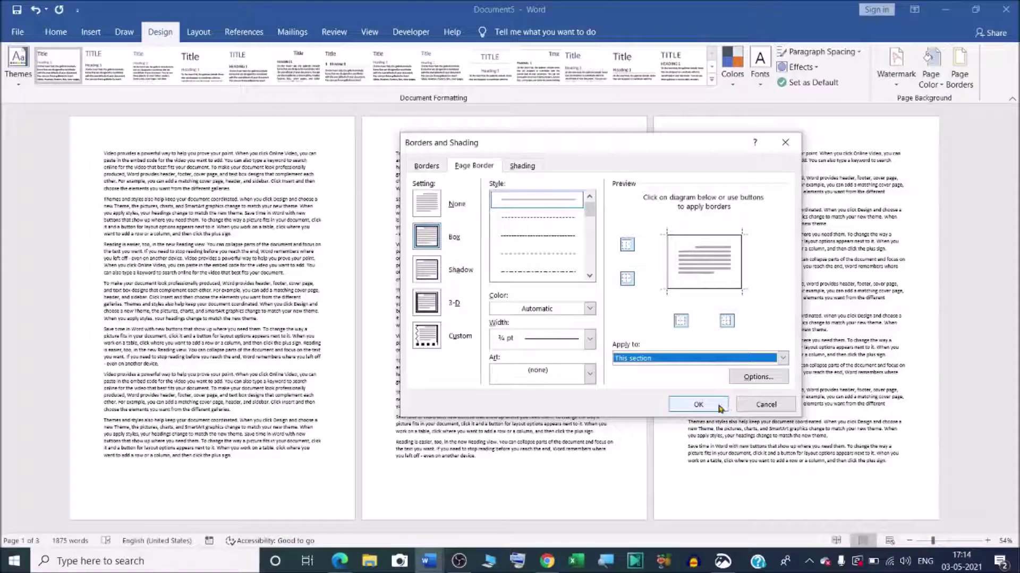
left_click(720, 406)
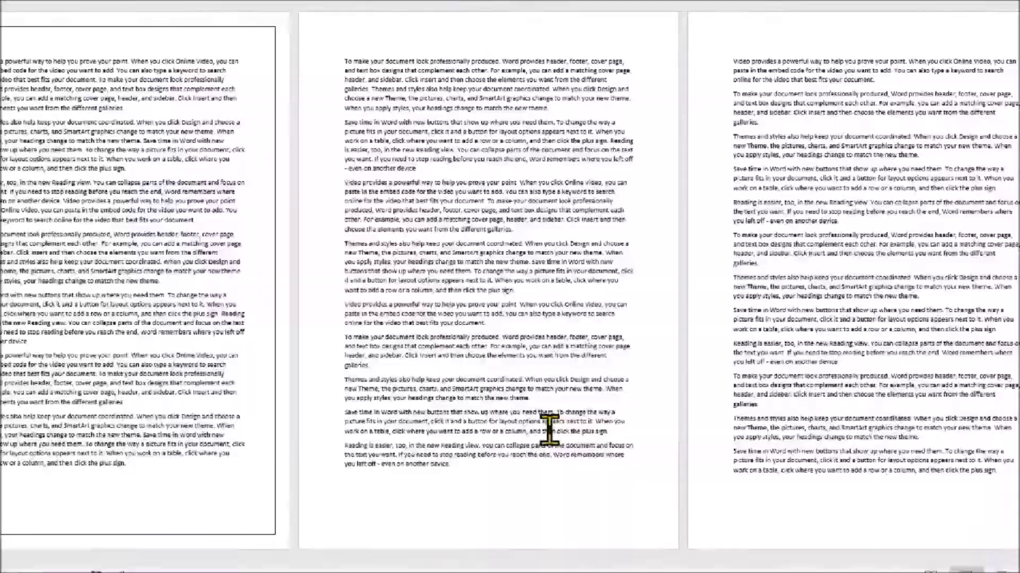
Give page 2 a 31 pt red apple art Box border applied to This section only.
left_click(548, 429)
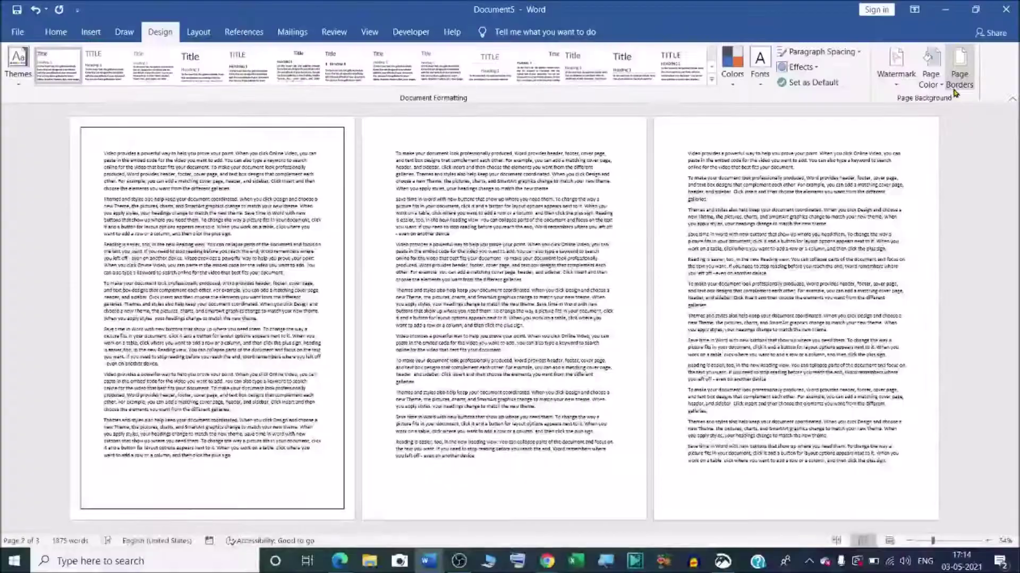
left_click(956, 79)
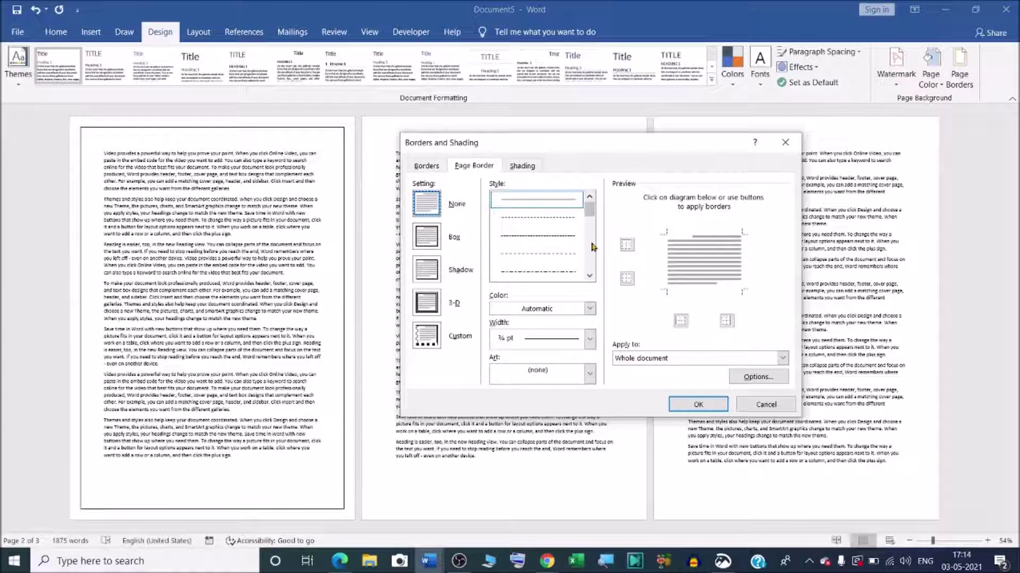
left_click(590, 374)
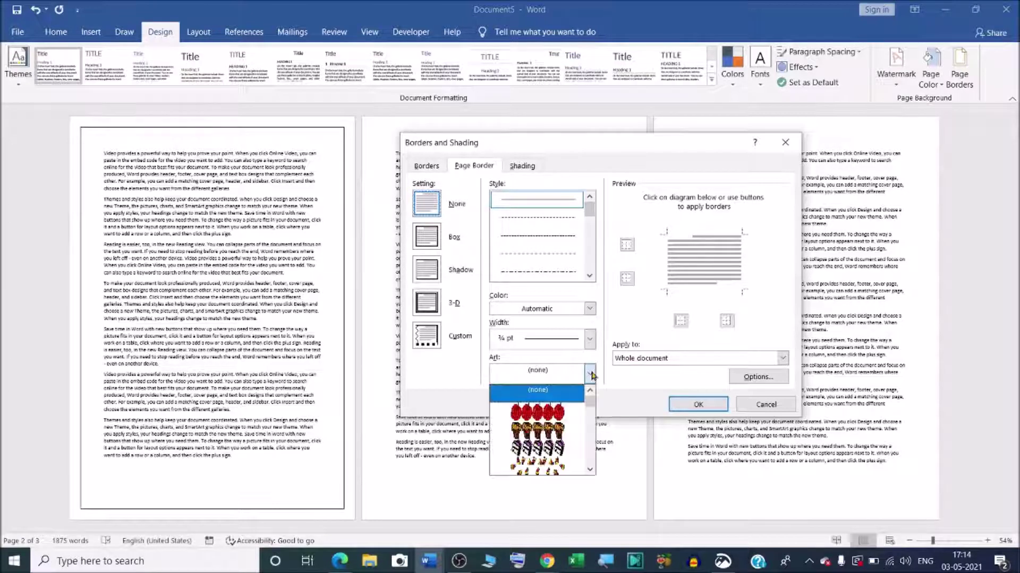
left_click(558, 413)
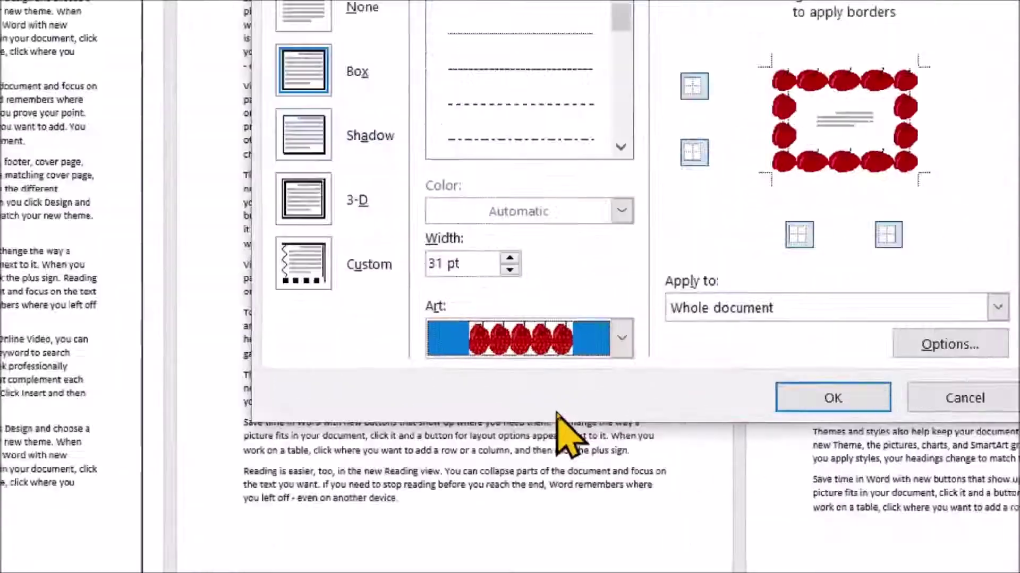
left_click(589, 374)
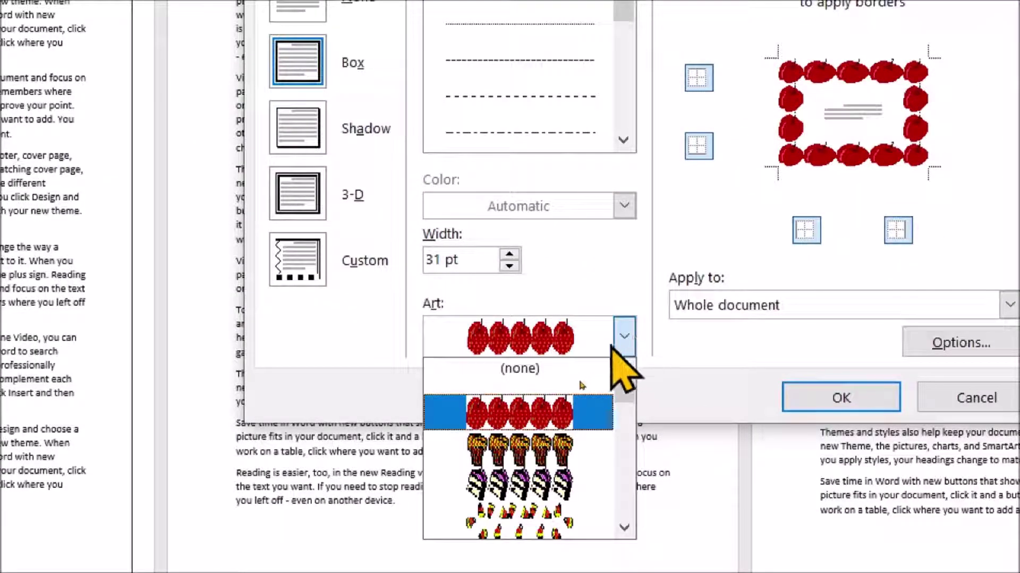
left_click(539, 415)
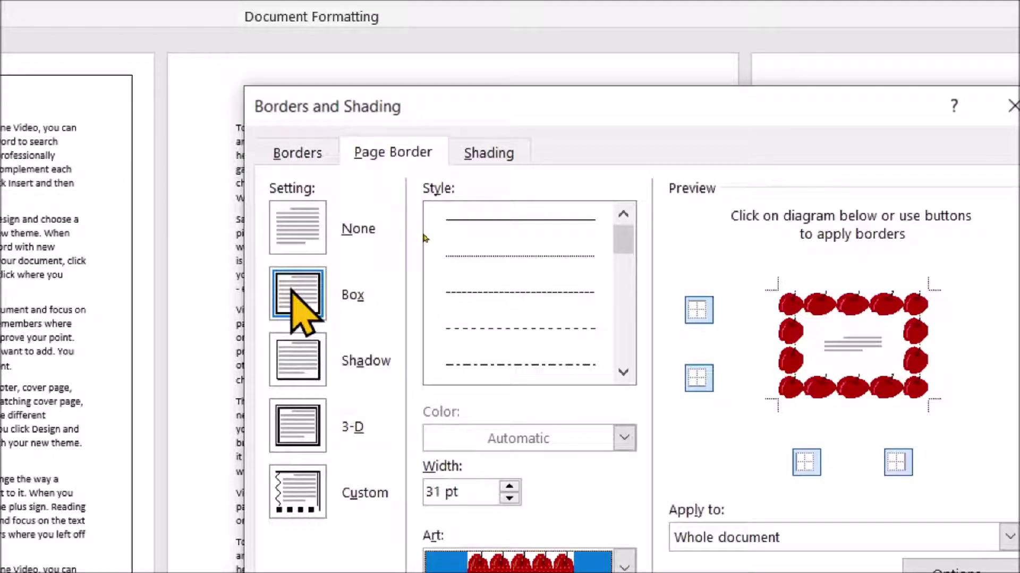
left_click(293, 292)
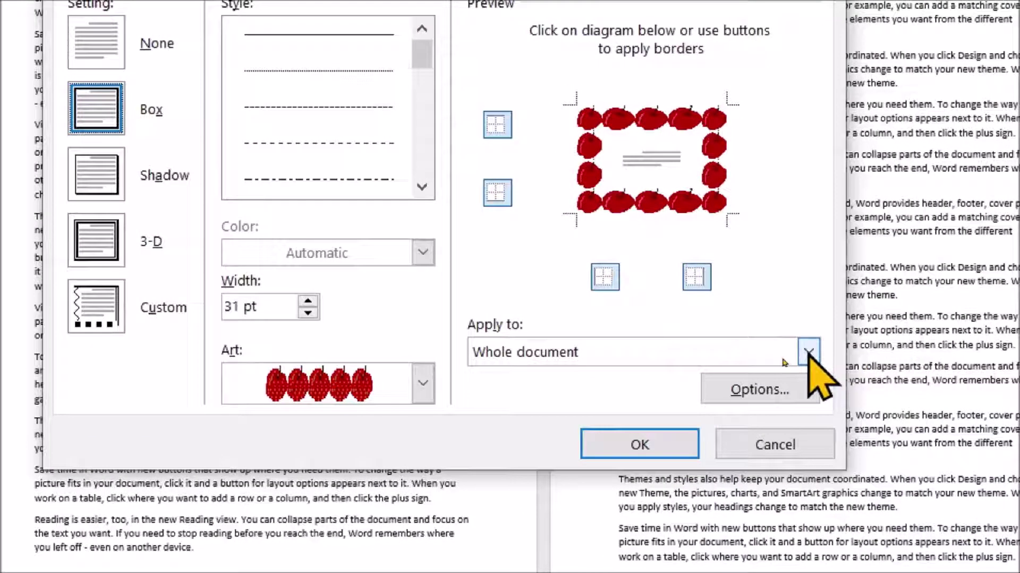
left_click(806, 352)
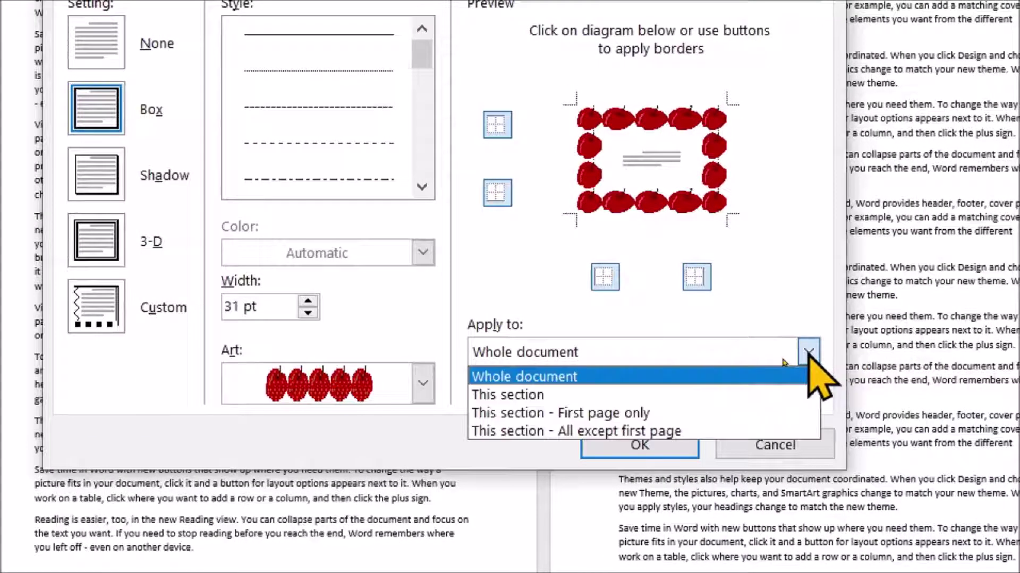
left_click(673, 394)
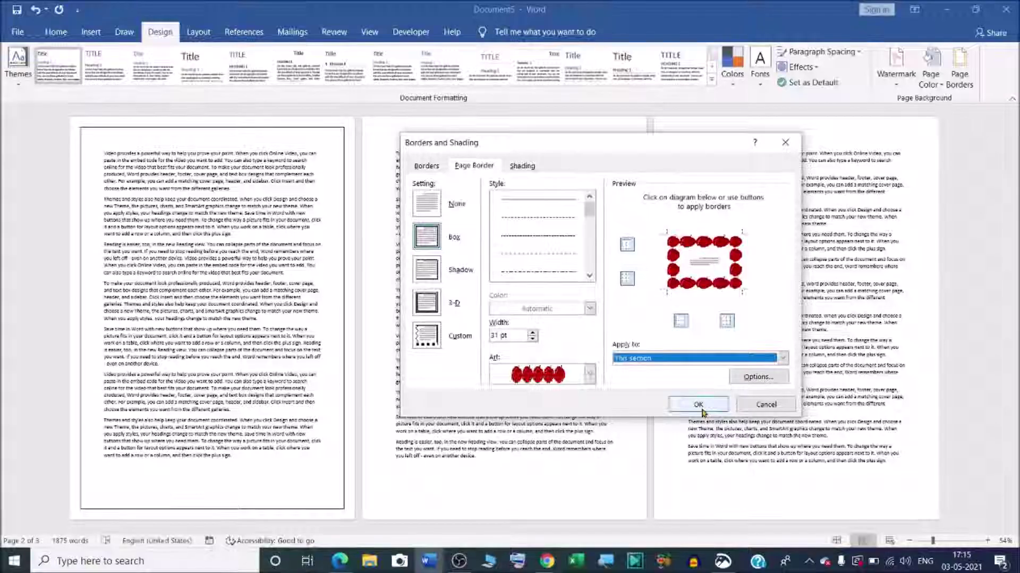
left_click(699, 405)
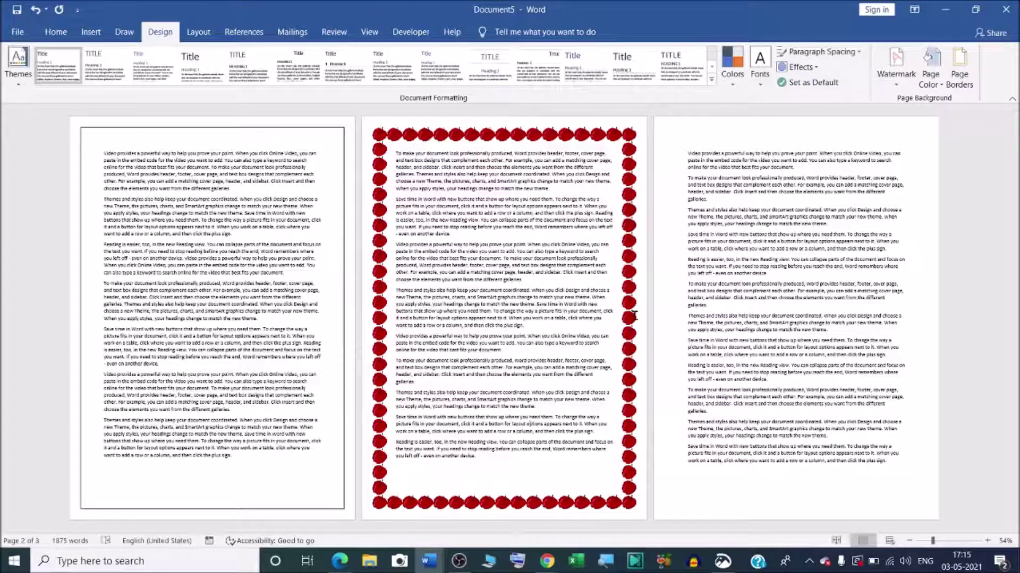
Give page 3 a 12 pt yellow star art Box border applied to This section only.
left_click(733, 212)
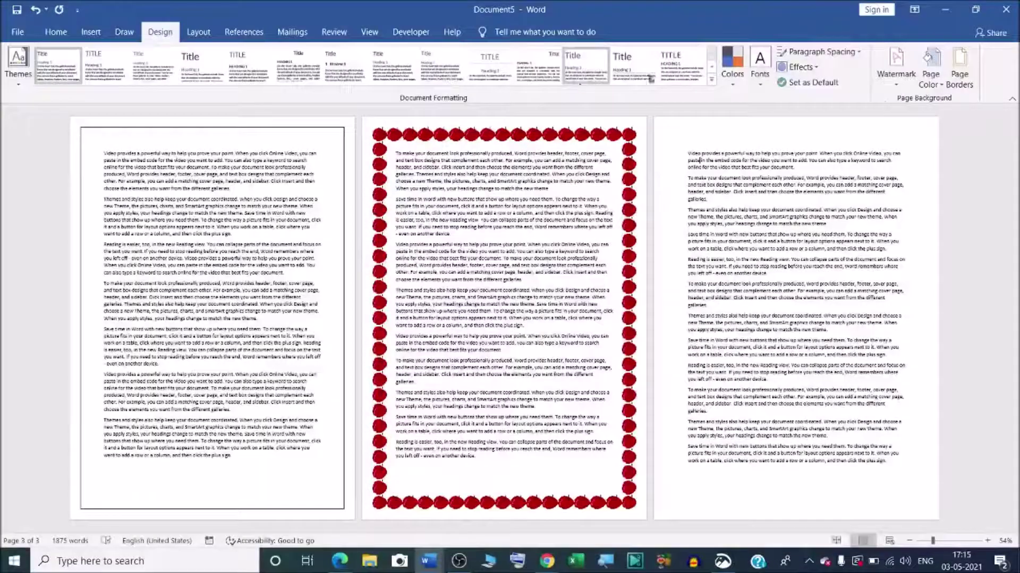
left_click(960, 85)
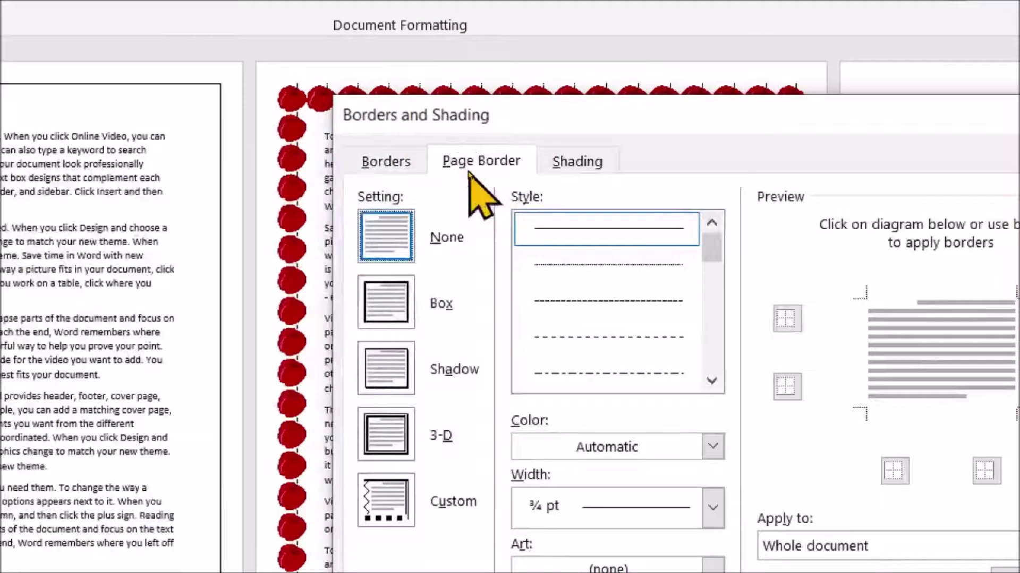
left_click(383, 314)
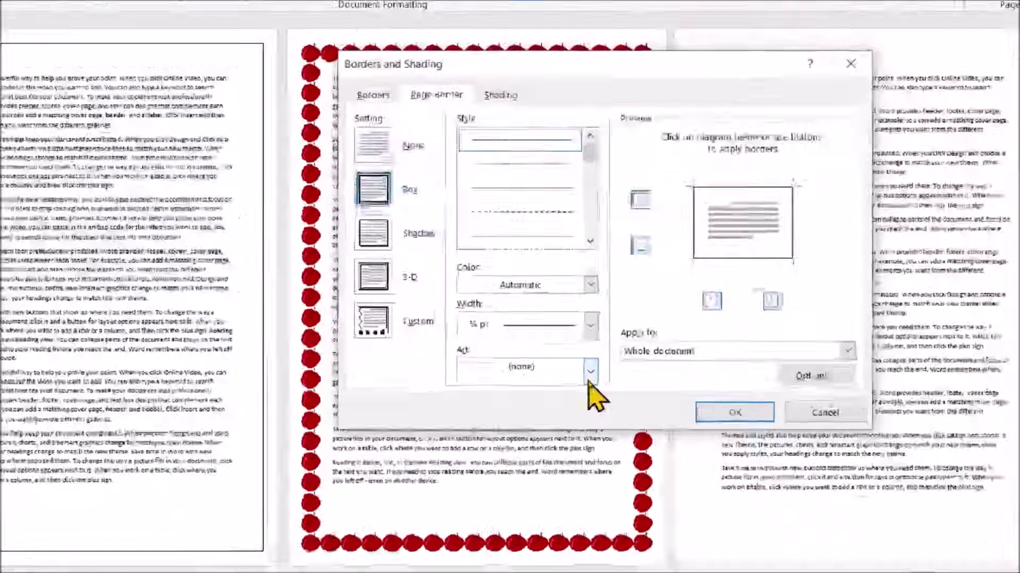
left_click(588, 381)
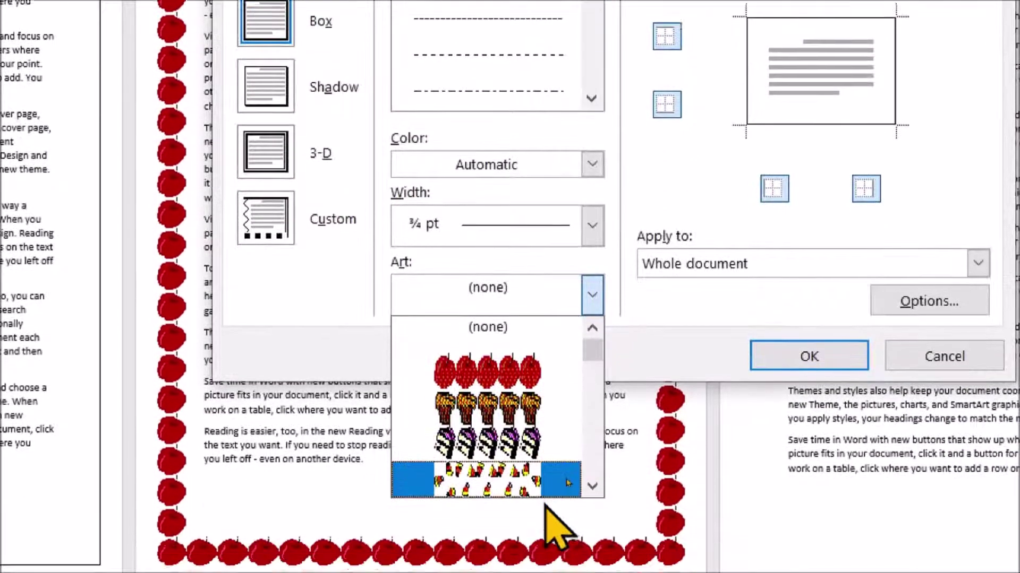
left_click(592, 493)
left_click_drag(591, 481, 591, 480)
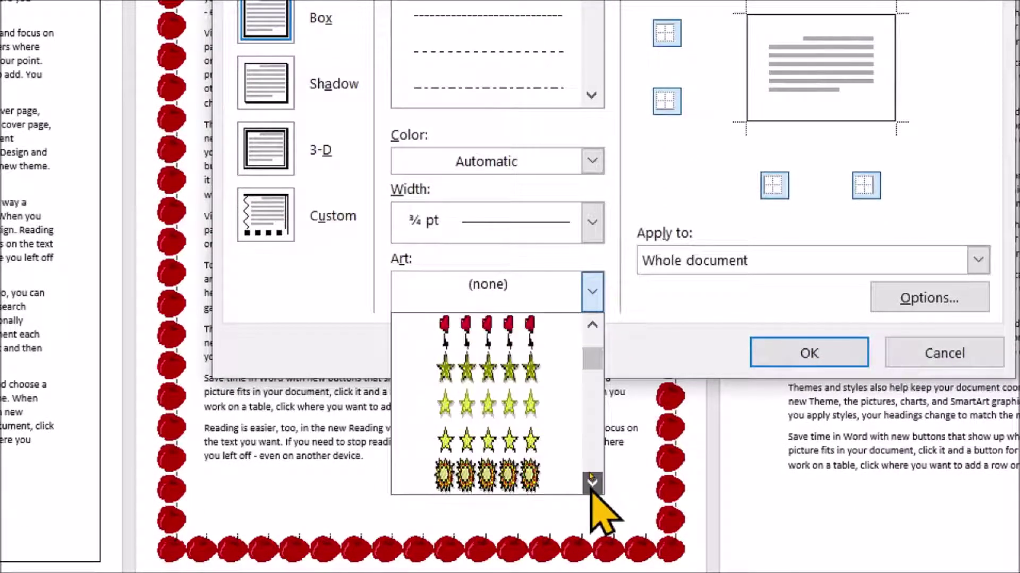
left_click(483, 393)
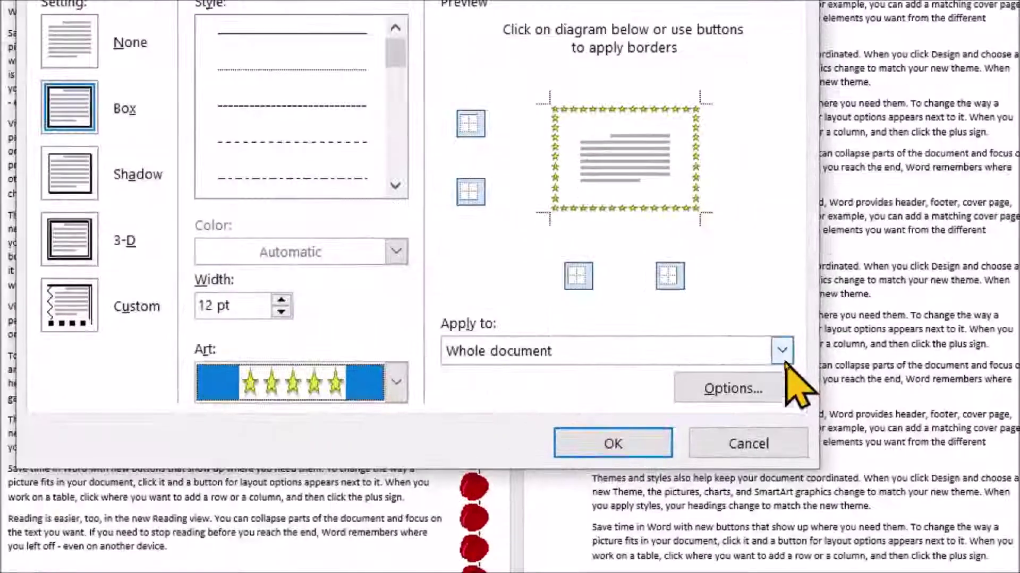
left_click(783, 360)
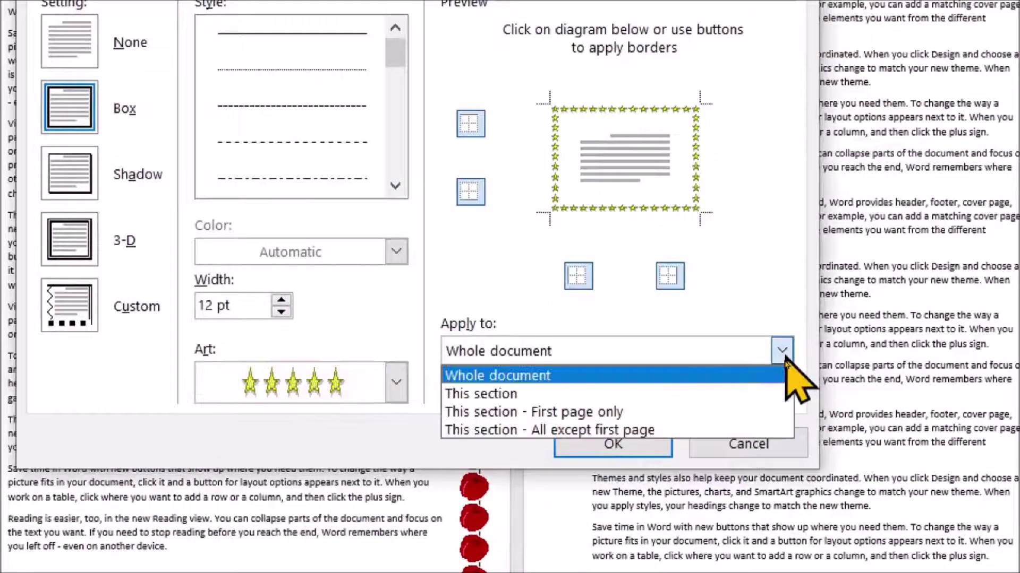
left_click(607, 395)
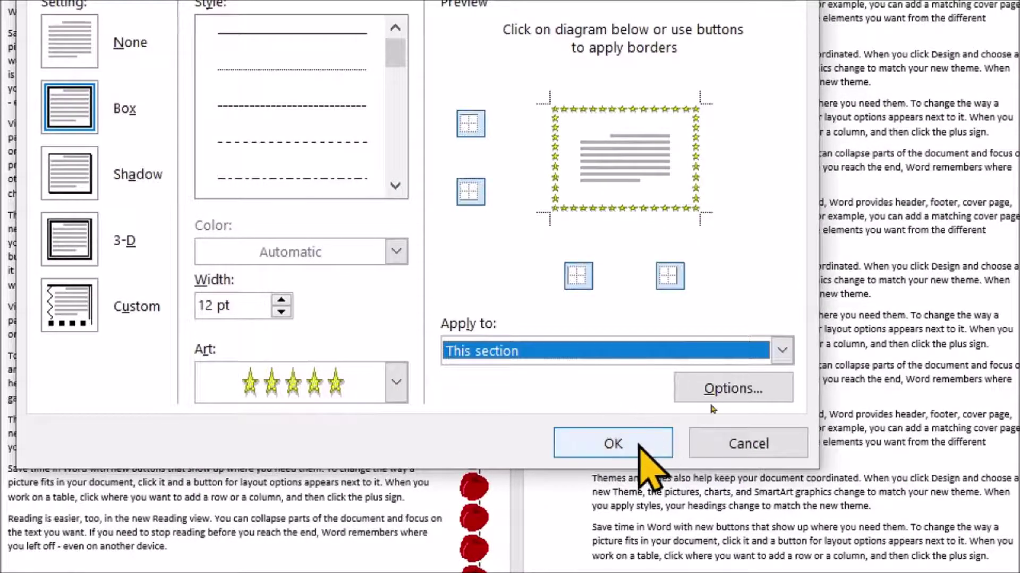
left_click(635, 446)
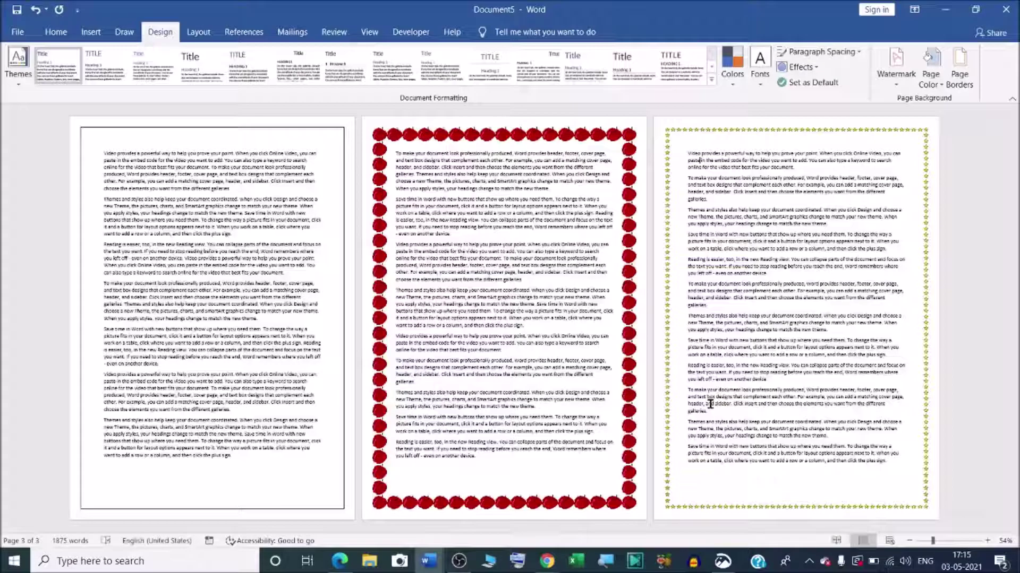